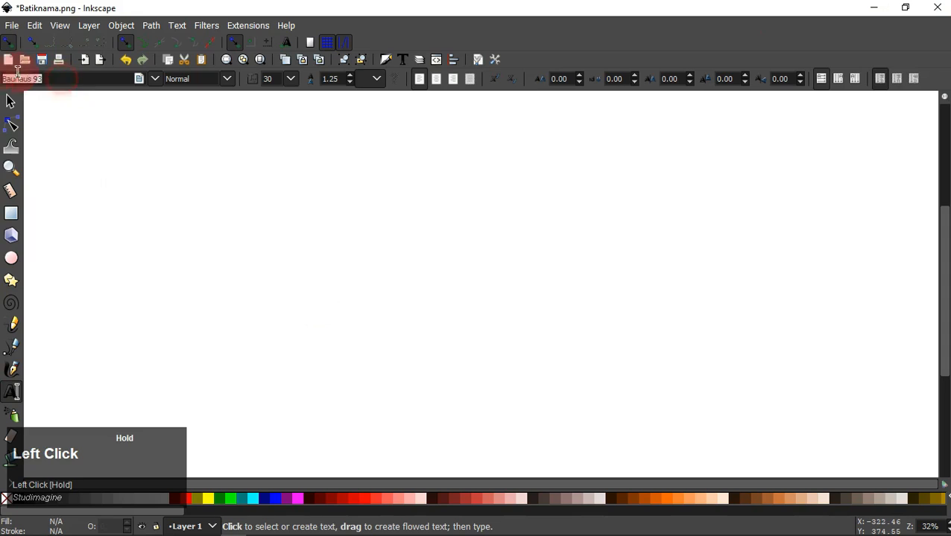
- Add the text YUM in Bauhaus 93 and enlarge it to about 315 mm wide
left_click(332, 275)
key("Caps_Lock")
type("YUM")
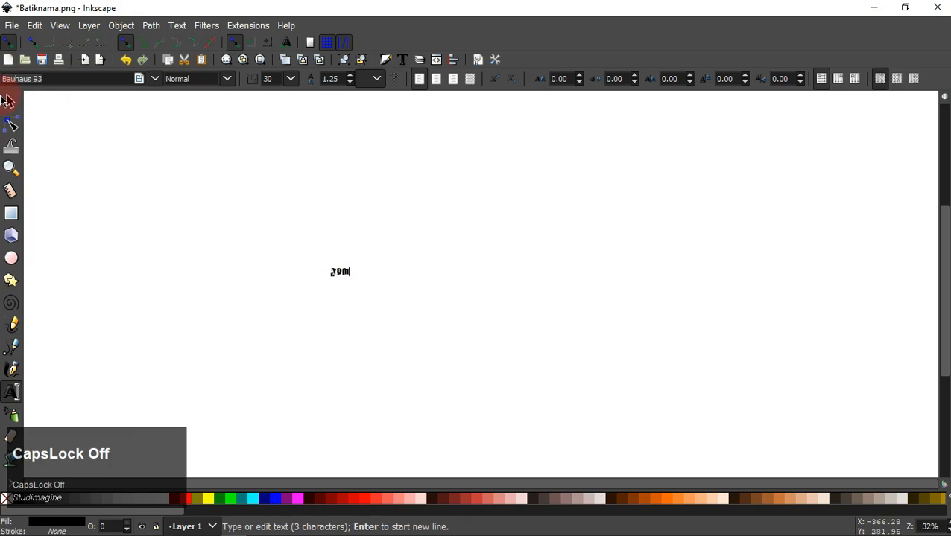
left_click(9, 100)
left_click_drag(340, 277, 358, 270)
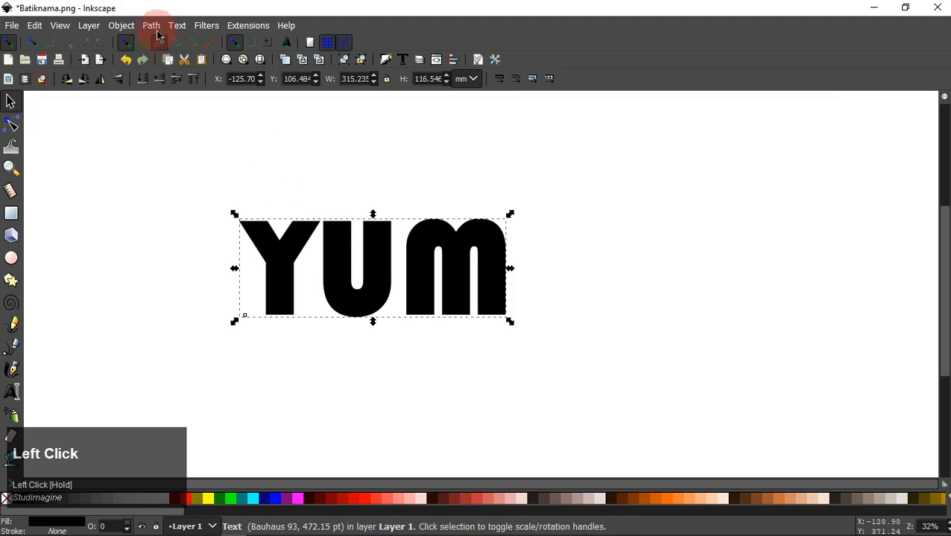
- Convert the YUM text to paths and ungroup it into separate letters
left_click(151, 25)
left_click(165, 45)
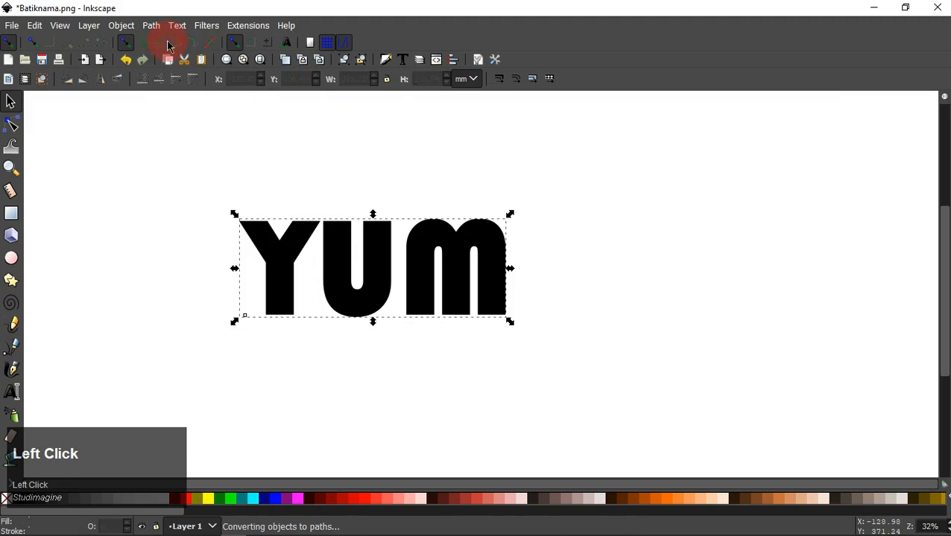
left_click(359, 62)
left_click(422, 190)
- Move the M farther from the Y and delete the U between them
left_click_drag(431, 254, 469, 233)
key("ctrl+z")
left_click(408, 169)
left_click(425, 274, "ctrl")
left_click_drag(426, 274, 463, 265)
left_click(428, 163)
left_click_drag(380, 270, 399, 272)
right_click(399, 272)
left_click(431, 303)
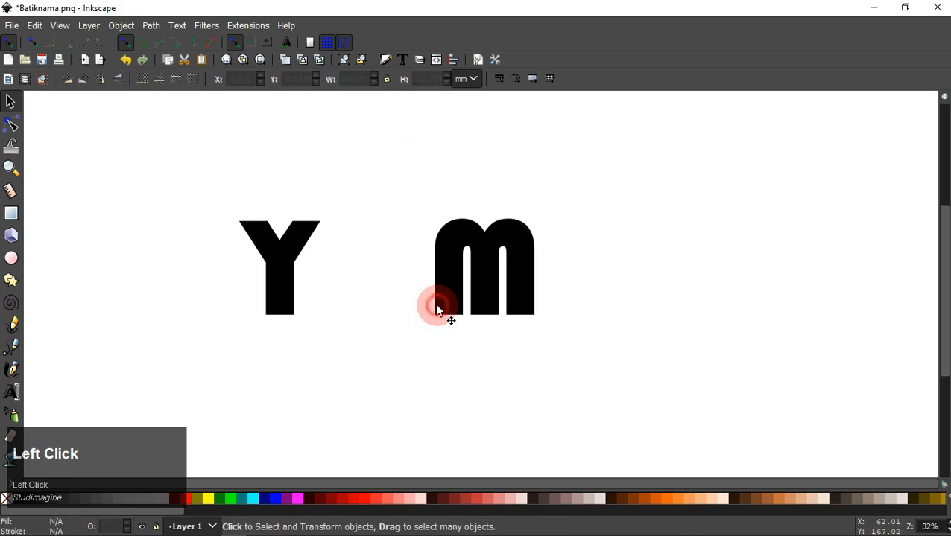
left_click(448, 287, "ctrl")
left_click(448, 290)
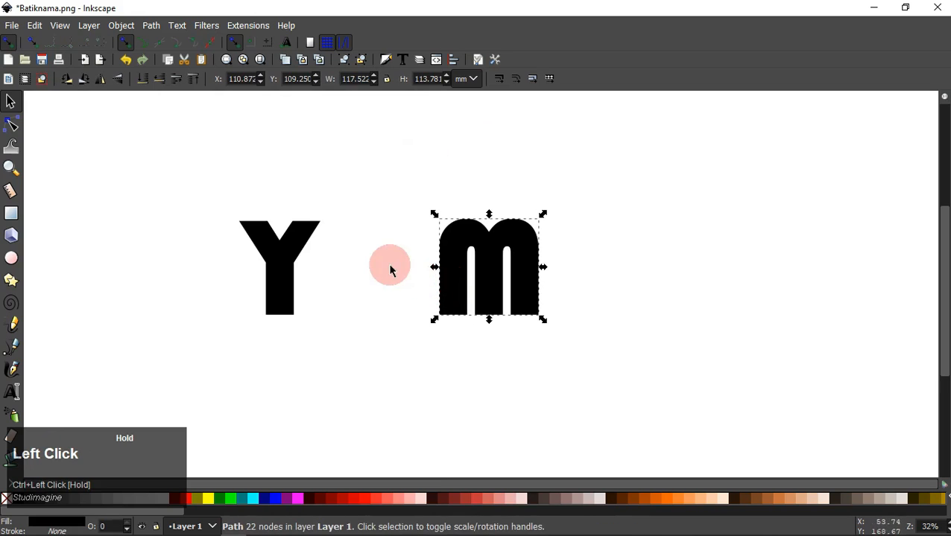
- Draw a black rectangle about 174 mm wide in the empty area to the right of the M
key("space")
left_click_drag(15, 322, 11, 242)
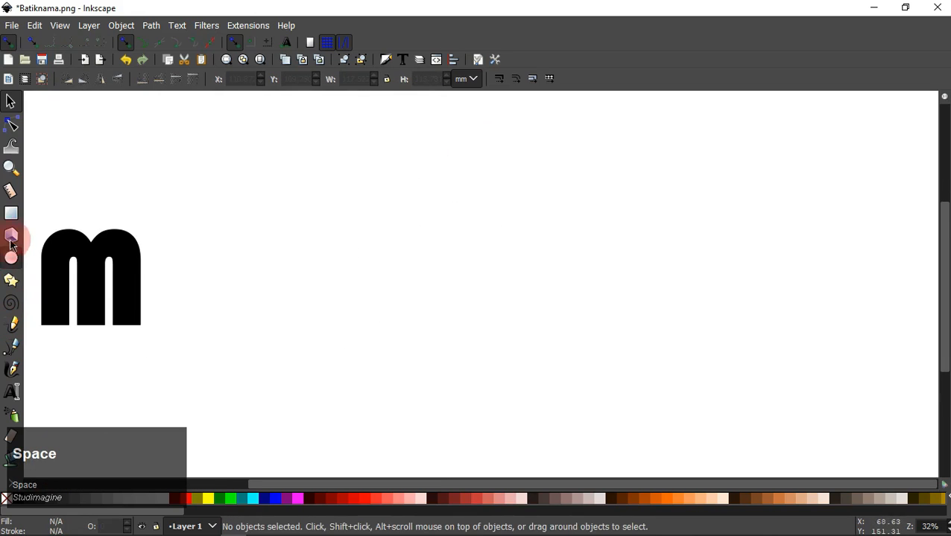
left_click_drag(319, 193, 466, 298)
- Enable snapping to cusp and smooth nodes and draw a wide ellipse directly beneath the rectangle, starting at its lower-left corner
left_click(11, 258)
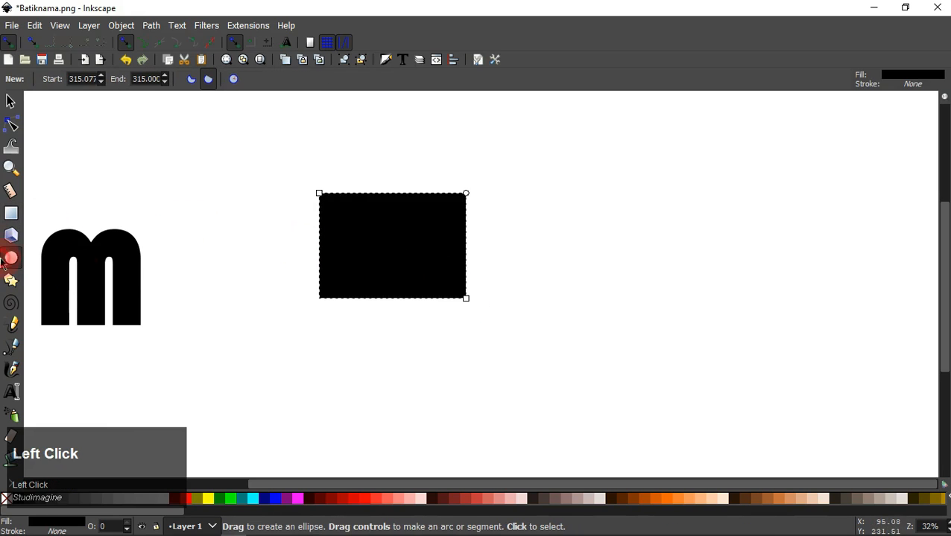
left_click(185, 45)
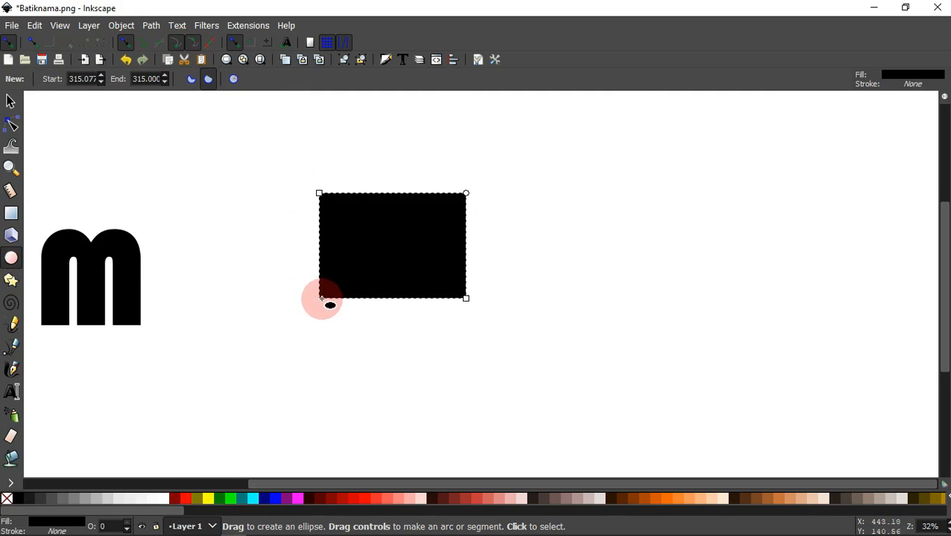
mouse_move(319, 298)
left_mouse_down()
mouse_move(395, 305)
mouse_move(465, 329)
mouse_move(470, 385)
left_mouse_up()
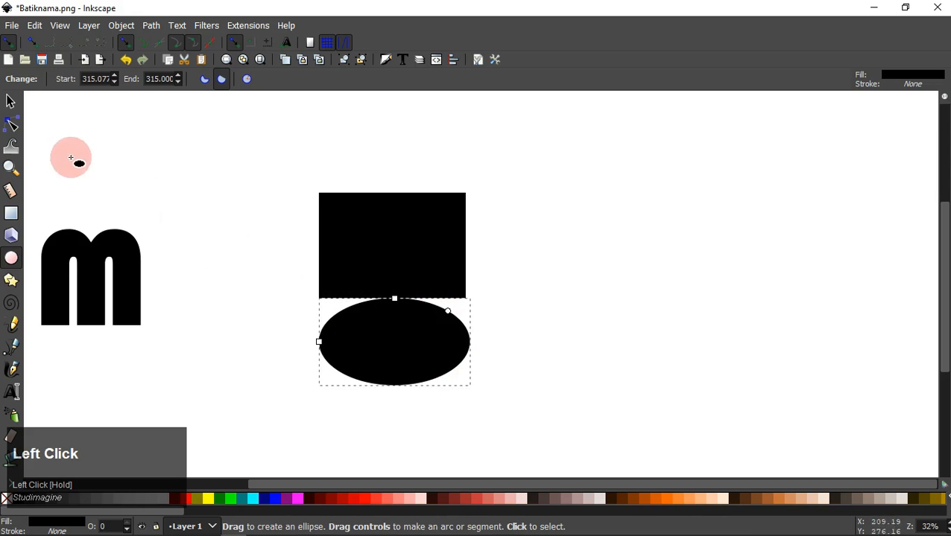
- Move the ellipse up over the rectangle's lower edge and match its width to the rectangle, about 174 mm
left_click(17, 104)
scroll(384, 311, "up", 2)
left_click_drag(418, 376, 400, 280)
left_click_drag(247, 285, 265, 292)
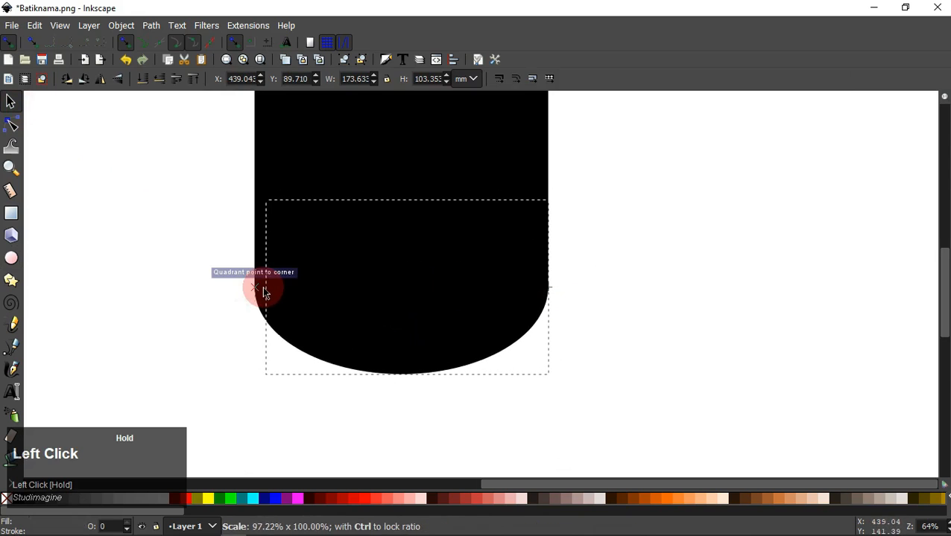
scroll(631, 277, "down", 2, "ctrl")
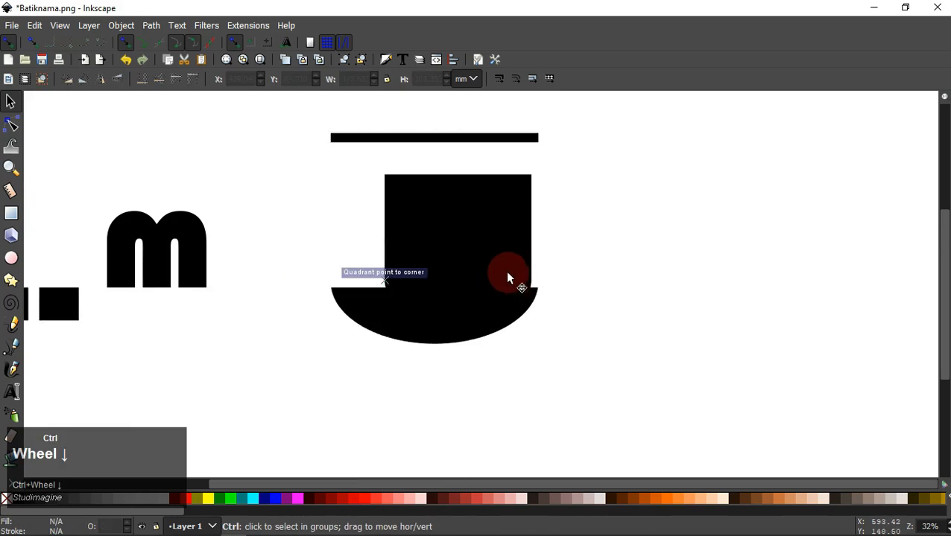
- Shorten the rectangle by lowering its top edge, keeping the rounded bottom of the cup shape
left_click(467, 238)
left_click(463, 223)
left_click(460, 182)
left_click_drag(460, 180, 460, 196)
- Unite the rectangle and the ellipse into a single cup-shaped path
left_click_drag(315, 156, 490, 257)
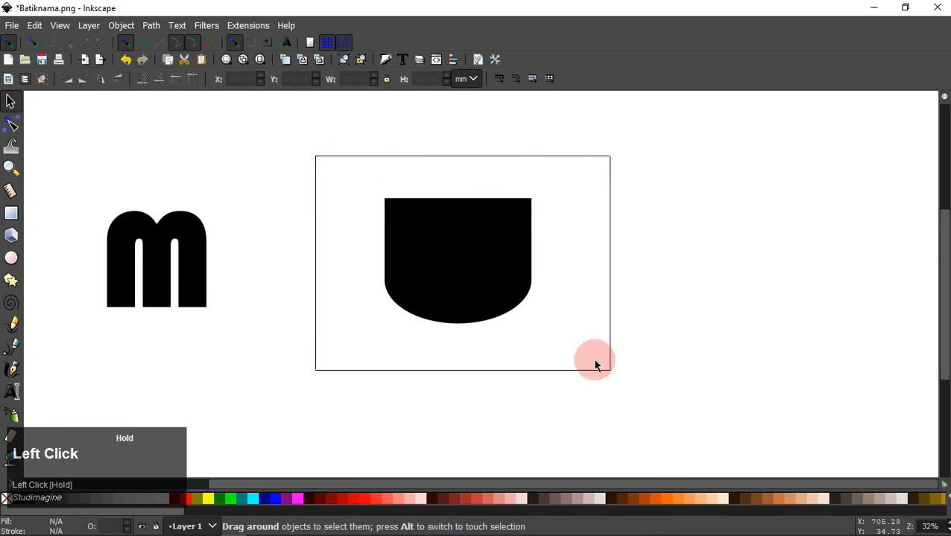
left_click_drag(594, 365, 608, 370)
left_click(151, 26)
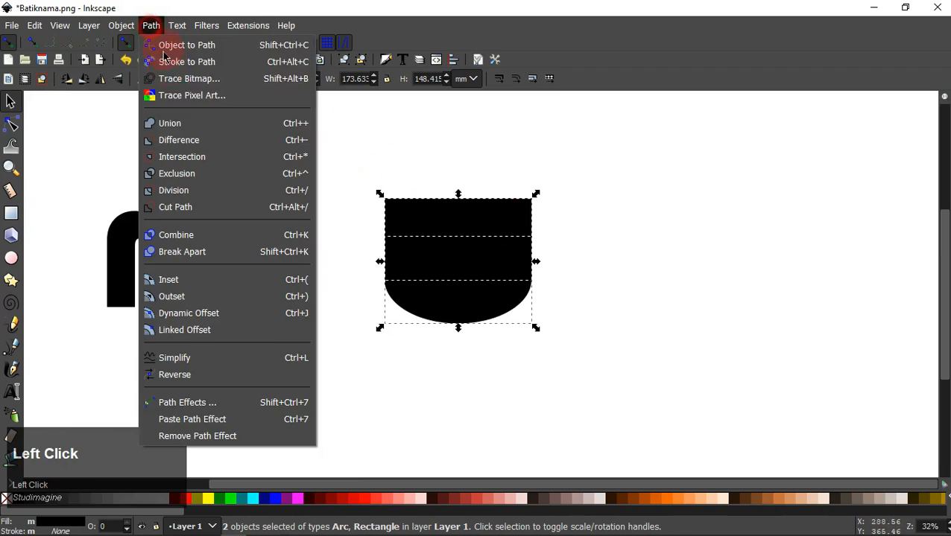
left_click(167, 122)
- Resize the cup shape to about 130 mm wide and 132 mm high
left_click_drag(535, 263, 515, 263)
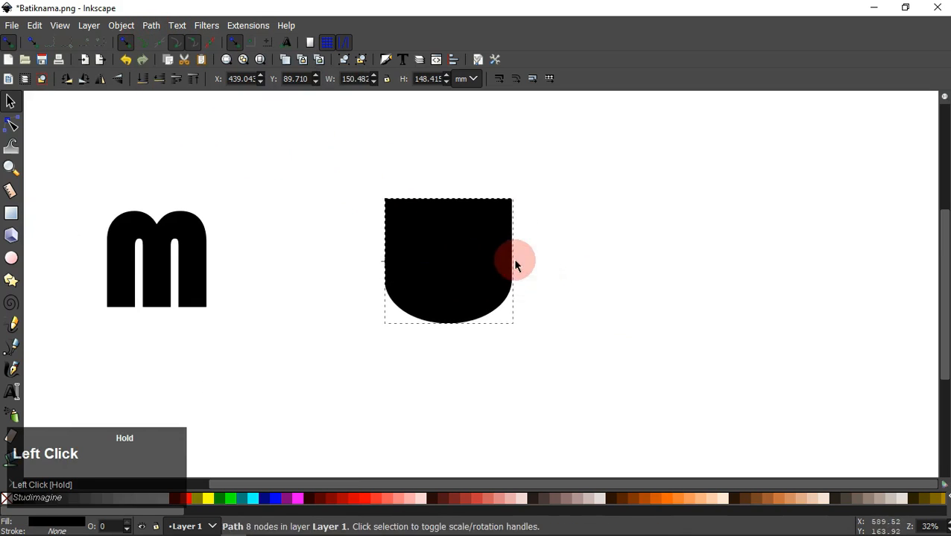
left_click_drag(447, 330, 446, 313)
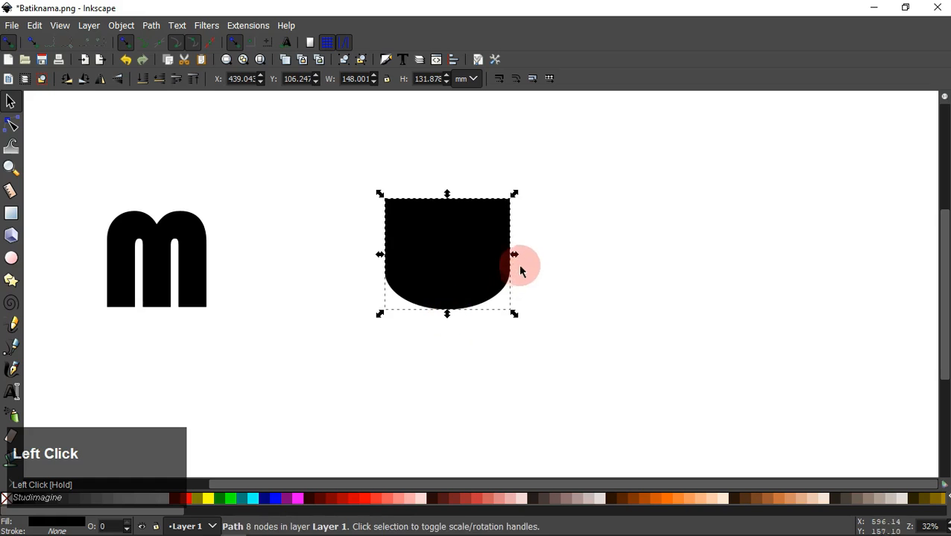
left_click_drag(513, 255, 500, 262)
- Move the cup shape into the gap between the Y and the M as a replacement for the U
key("space")
left_click_drag(621, 316, 232, 332)
key("space")
scroll(314, 310, "up", 2)
left_click_drag(285, 299, 341, 296)
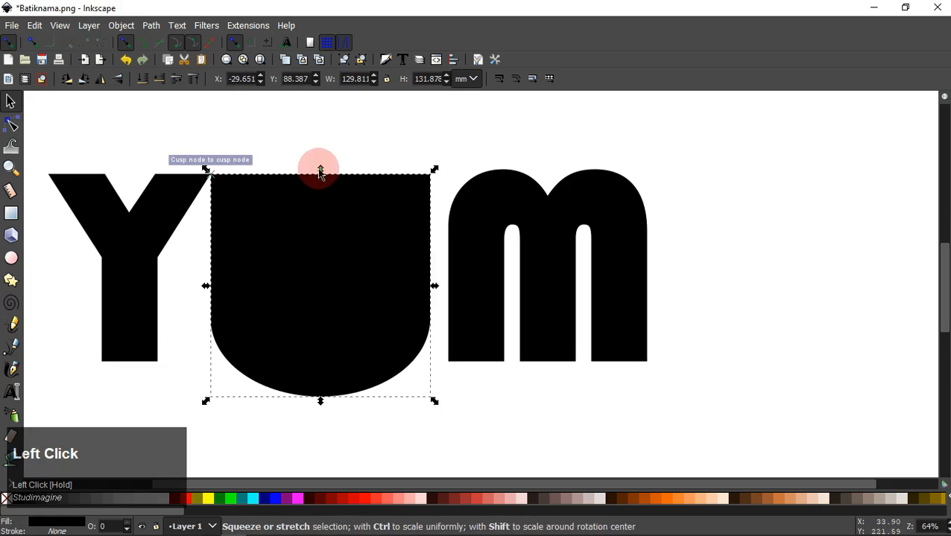
- Shrink the cup shape to about 115.5 by 93.4 mm and position it evenly between the Y and the M
left_click_drag(319, 170, 319, 216)
left_click_drag(335, 266, 344, 290)
left_click_drag(326, 378, 326, 369)
left_click_drag(341, 325, 339, 321)
left_click(328, 145)
- Fill the cup shape with orange from the colour palette
key("space")
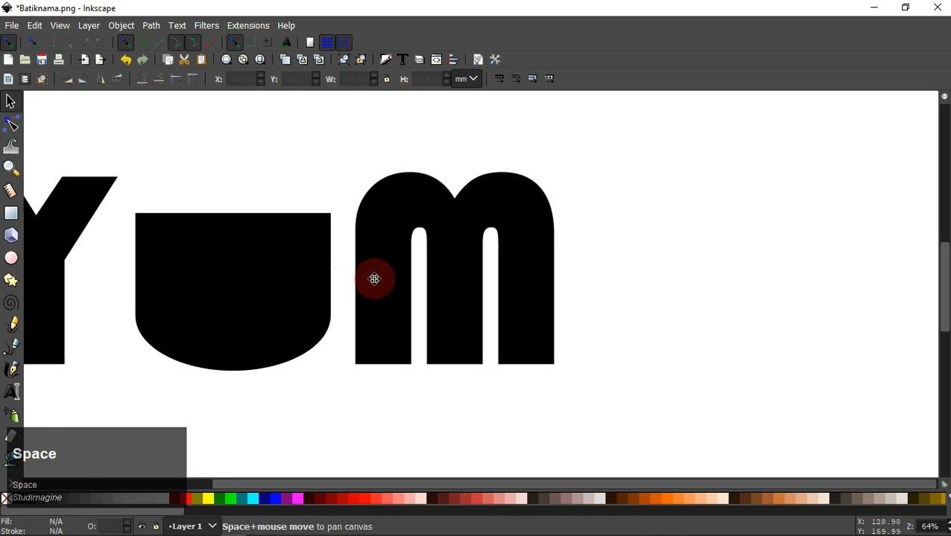
scroll(520, 274, "down", 1)
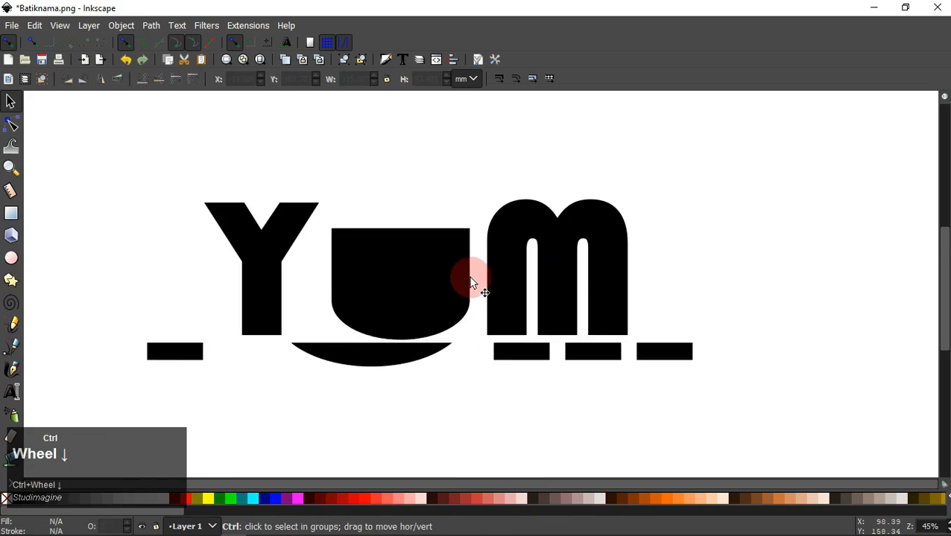
left_click(408, 291)
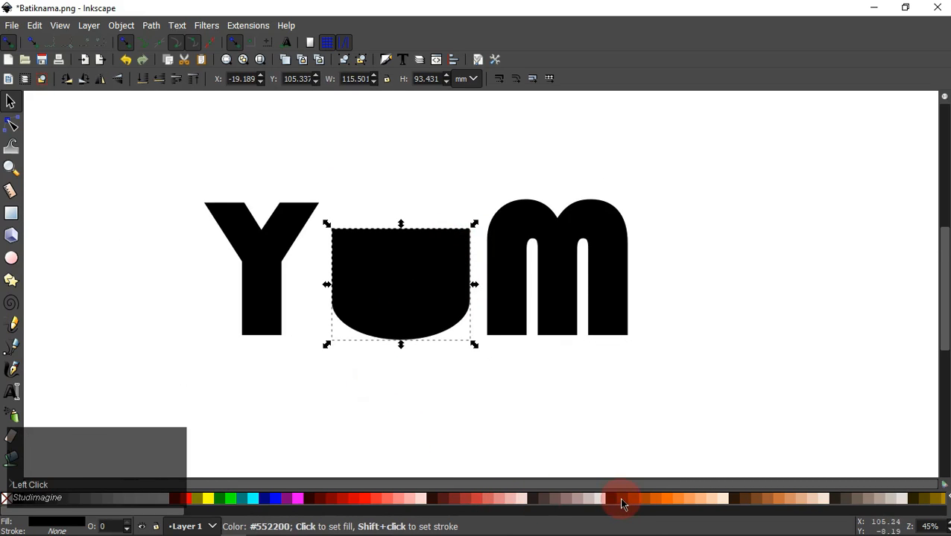
left_click(644, 503)
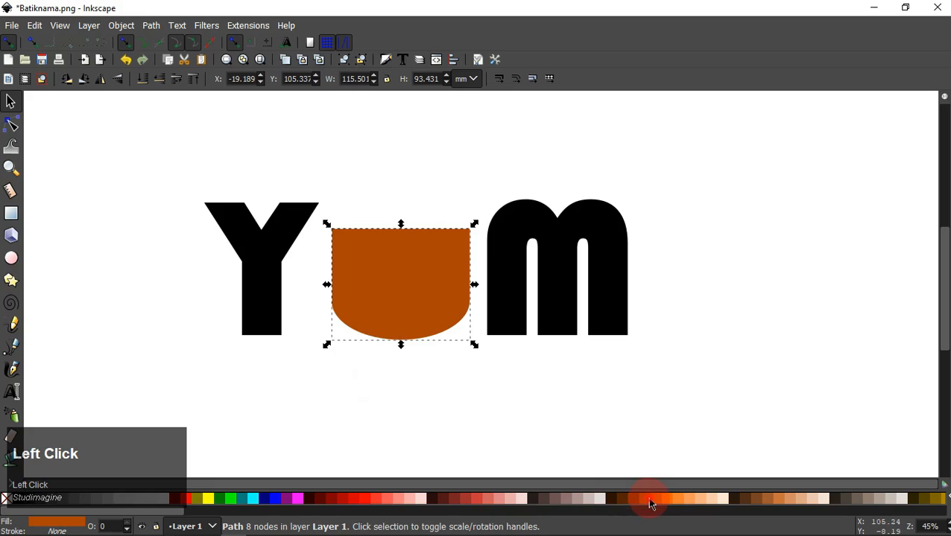
left_click(654, 504)
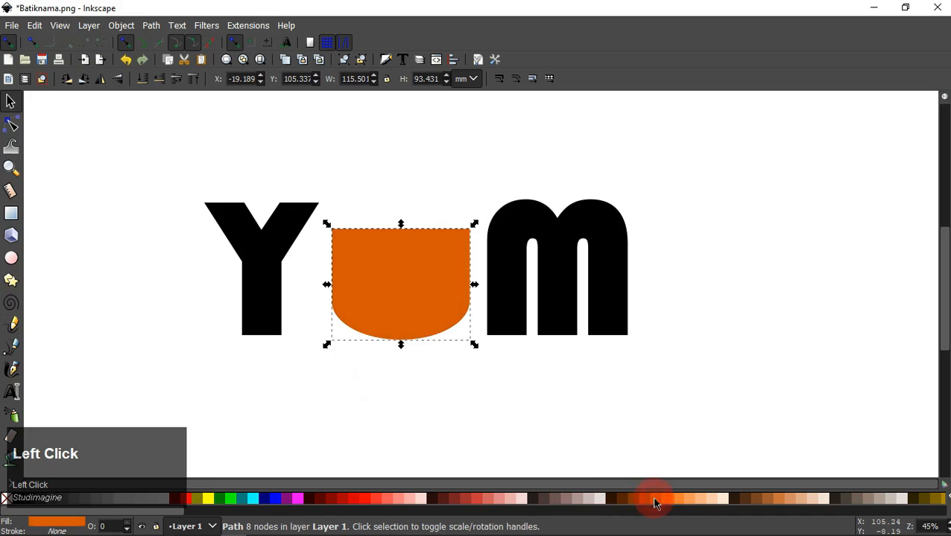
- Fill the letter M with dark navy blue (#002255)
left_click(502, 301)
scroll(393, 501, "down", 5)
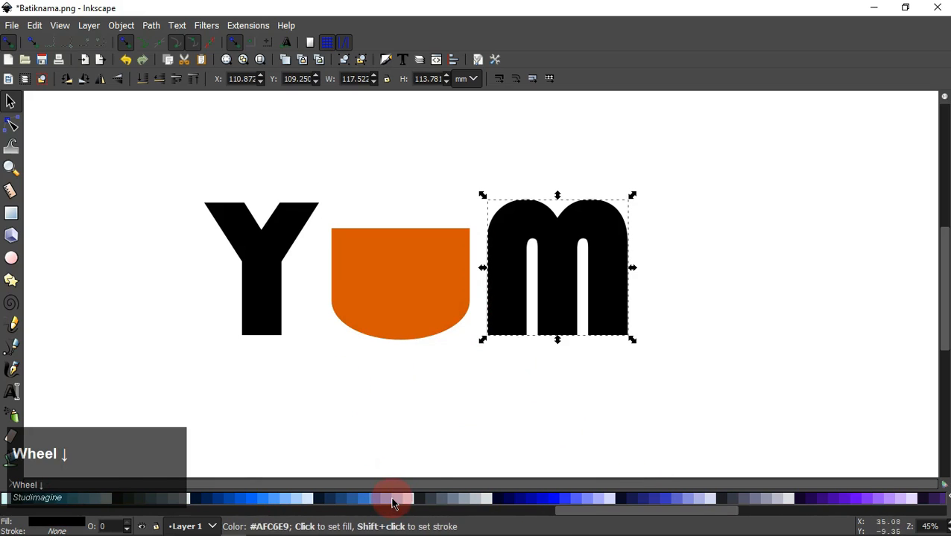
left_click(192, 501)
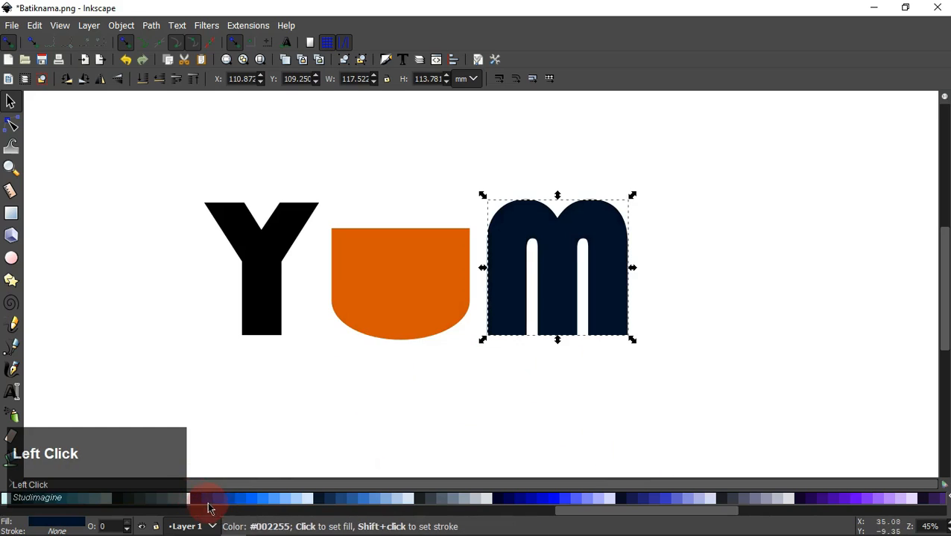
left_click(244, 499)
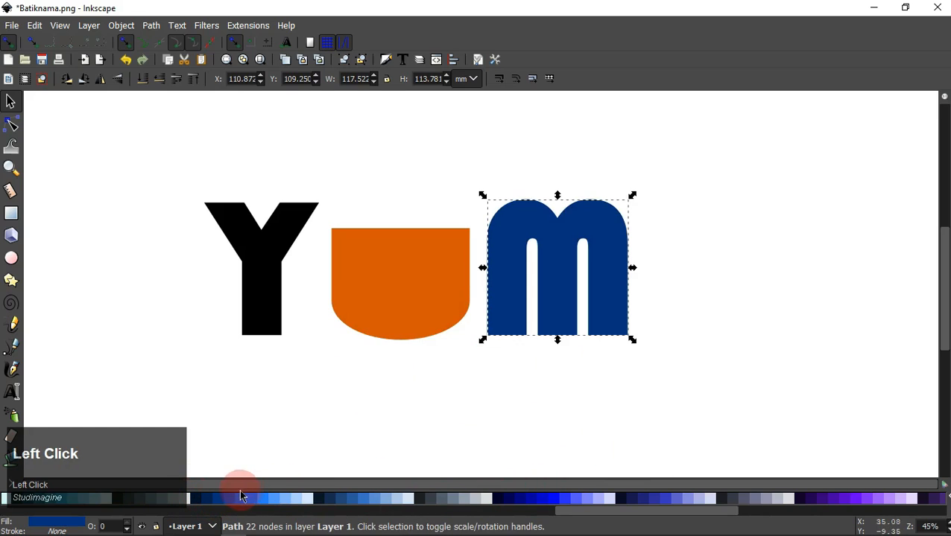
left_click(205, 500)
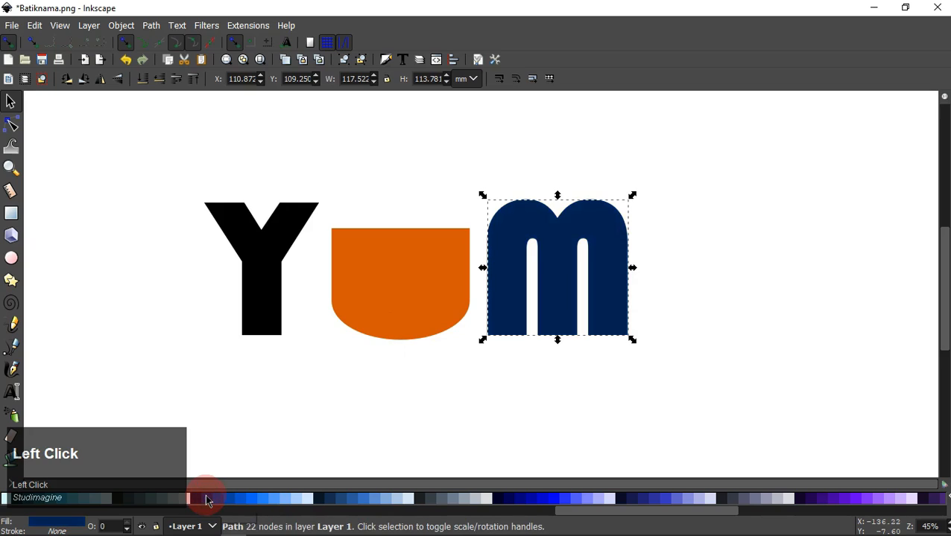
- Fill the letter Y with the same dark navy blue as the M and deselect it
left_click(247, 302)
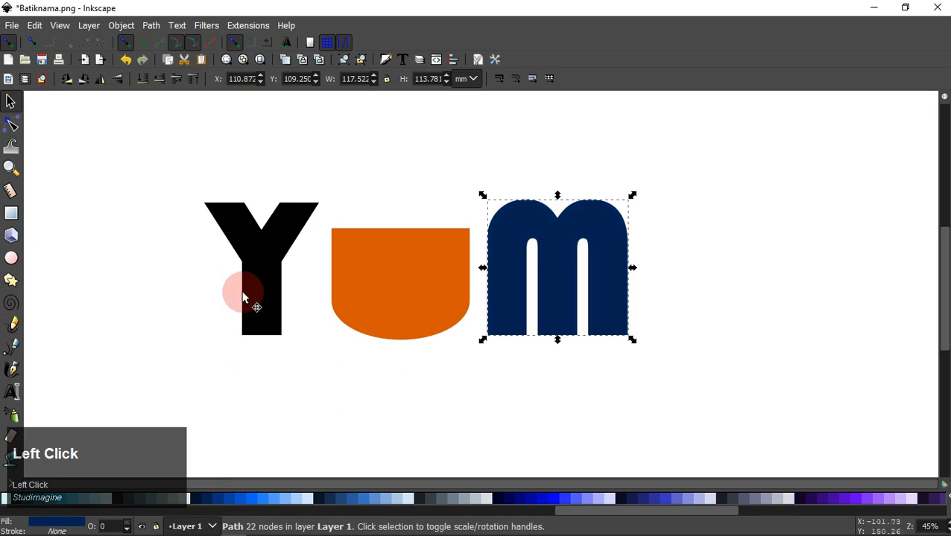
left_click(209, 500)
left_click_drag(655, 518, 337, 486)
left_click(368, 409)
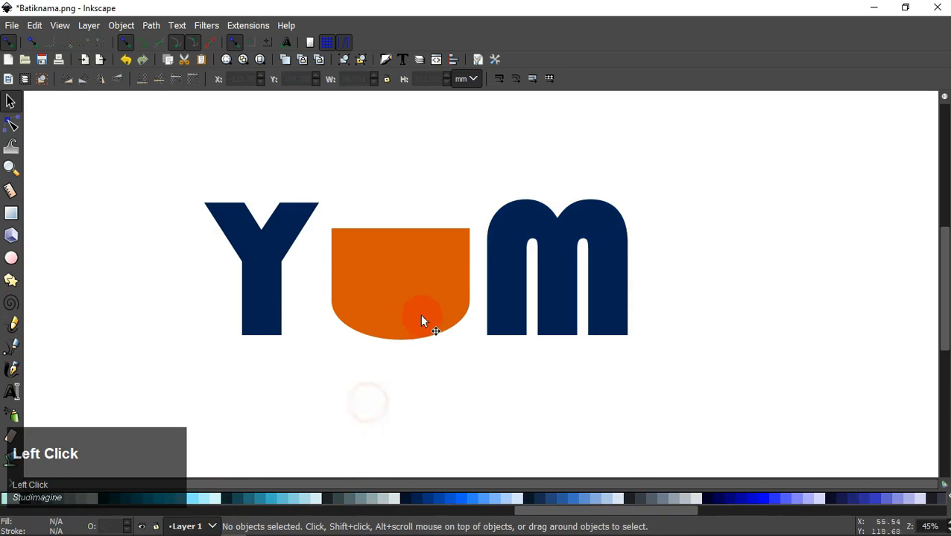
- Draw a straight vertical line with the Bezier pen in the empty area to the right of the M
key("space")
left_click_drag(64, 358, 2, 341)
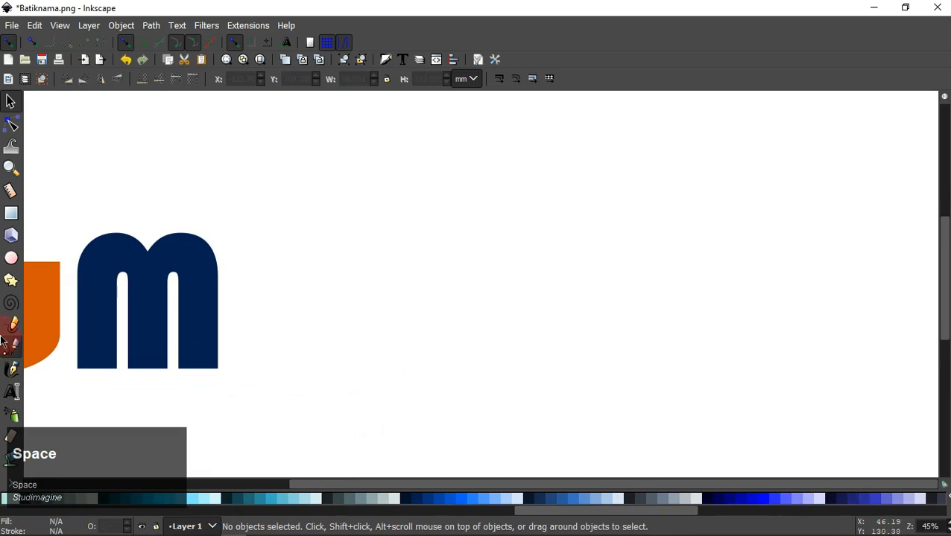
left_click(13, 348)
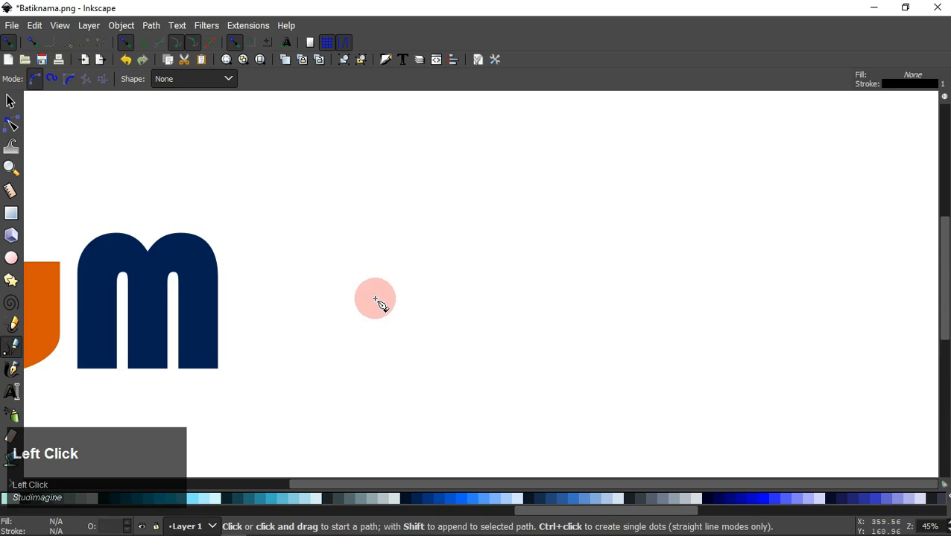
left_click(375, 298)
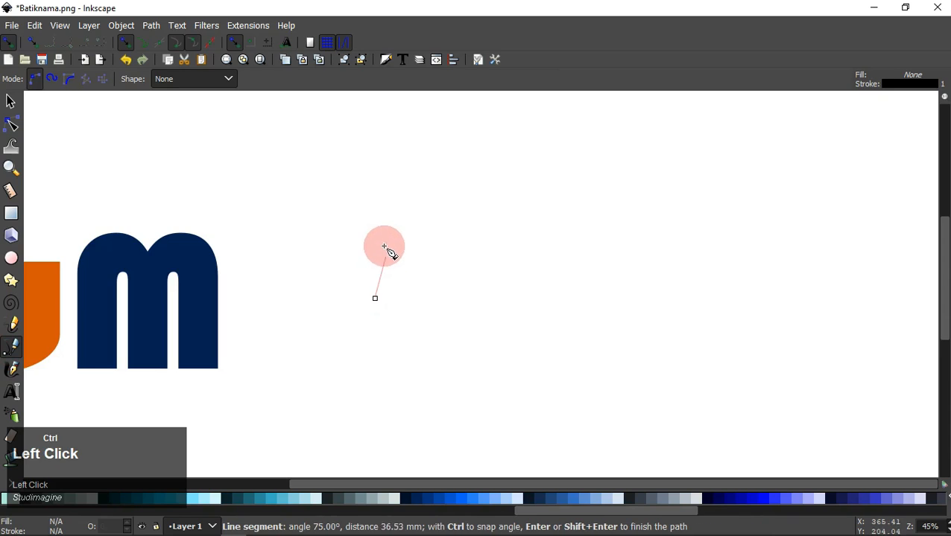
left_click(375, 210, "ctrl")
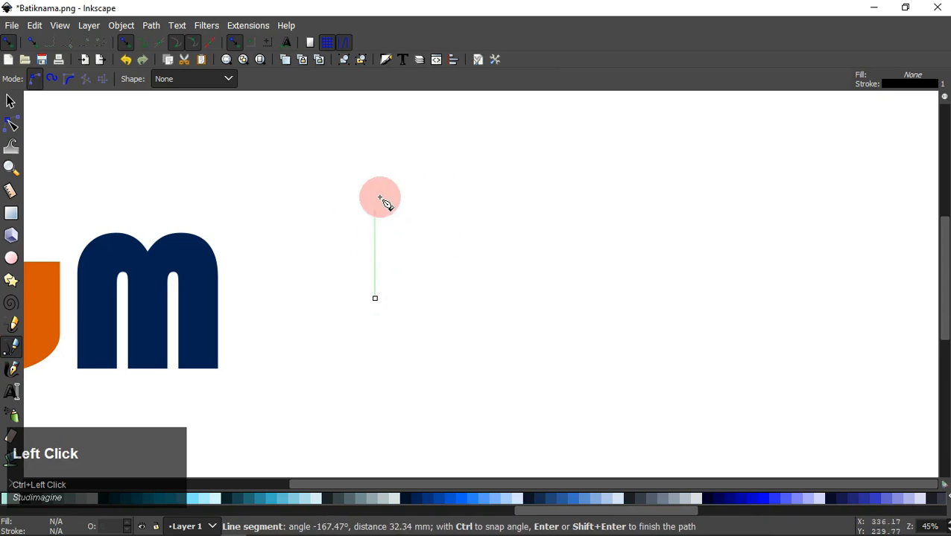
key("Return")
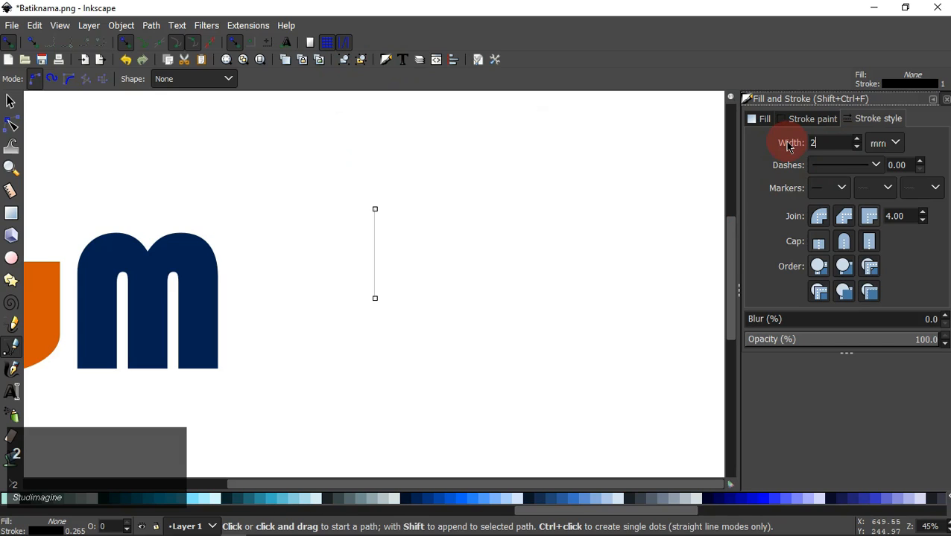
- Set the vertical line's stroke width to 10 mm and lengthen the line to about 82 mm
type("20")
key("Return")
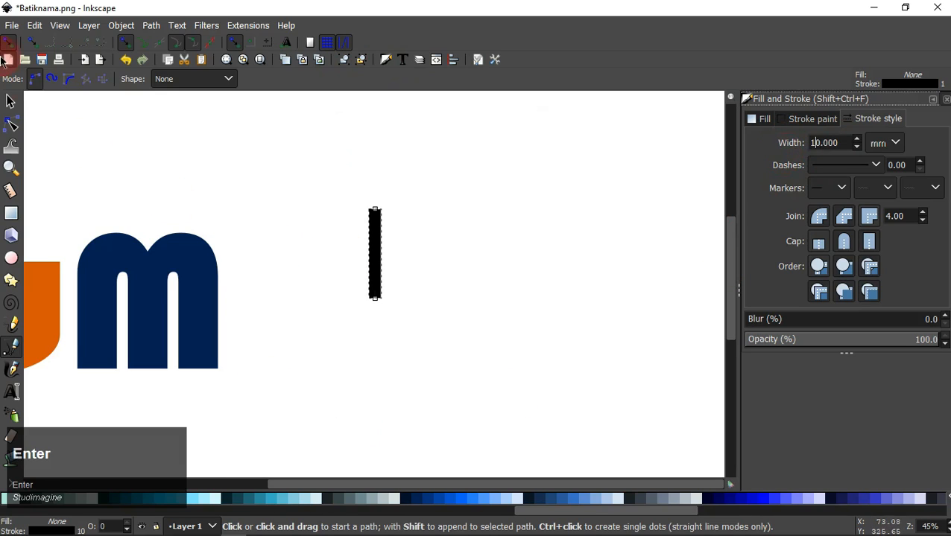
left_click(9, 102)
left_click(377, 304, "ctrl+shift")
left_click_drag(377, 304, 377, 311)
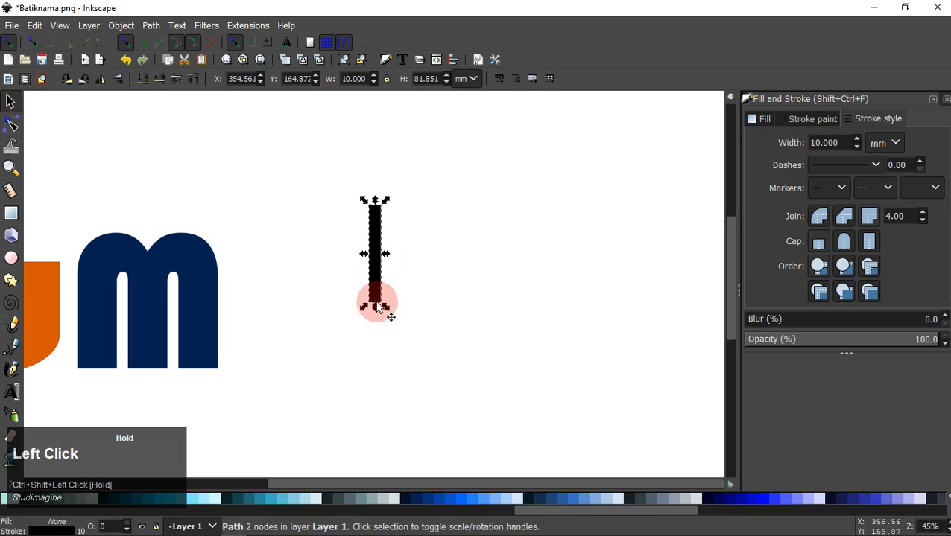
scroll(376, 305, "up", 2)
key("space")
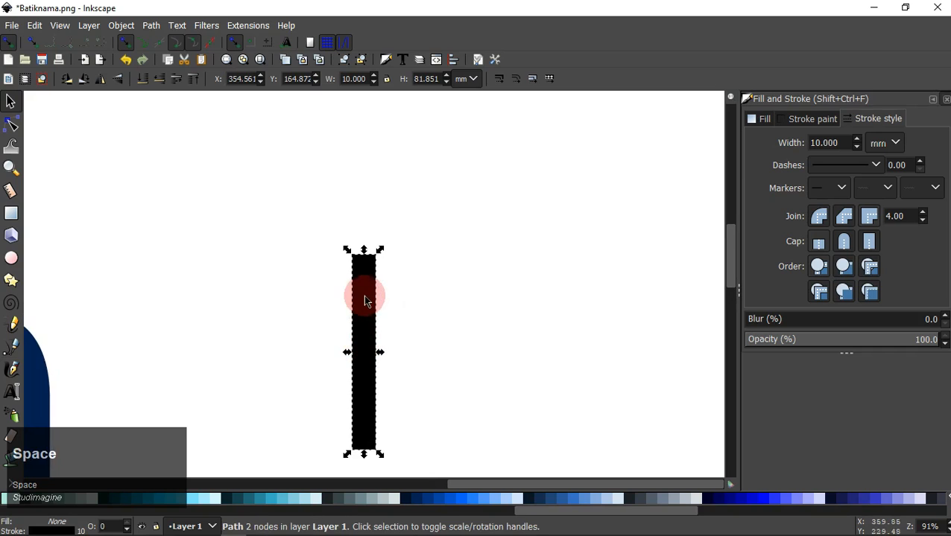
- Duplicate the vertical line, move the copy straight above the original, and shorten it to about 24 mm, leaving a small gap
right_click(364, 299)
left_click(418, 117)
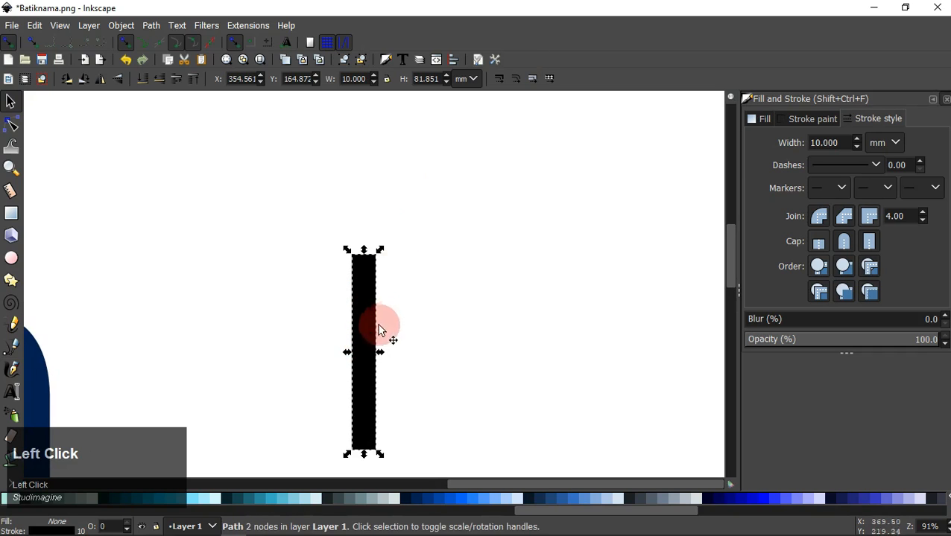
left_click_drag(364, 339, 378, 123)
key("space")
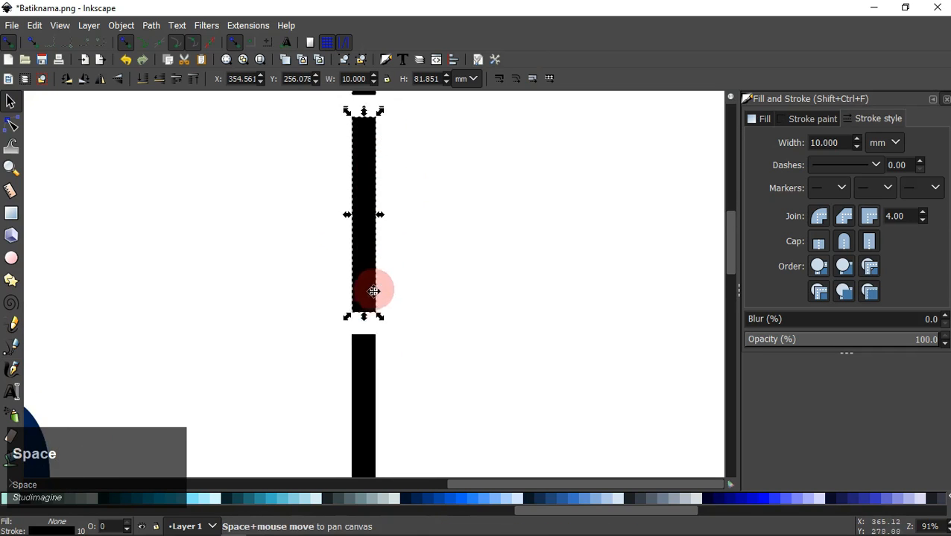
left_click_drag(352, 188, 358, 331)
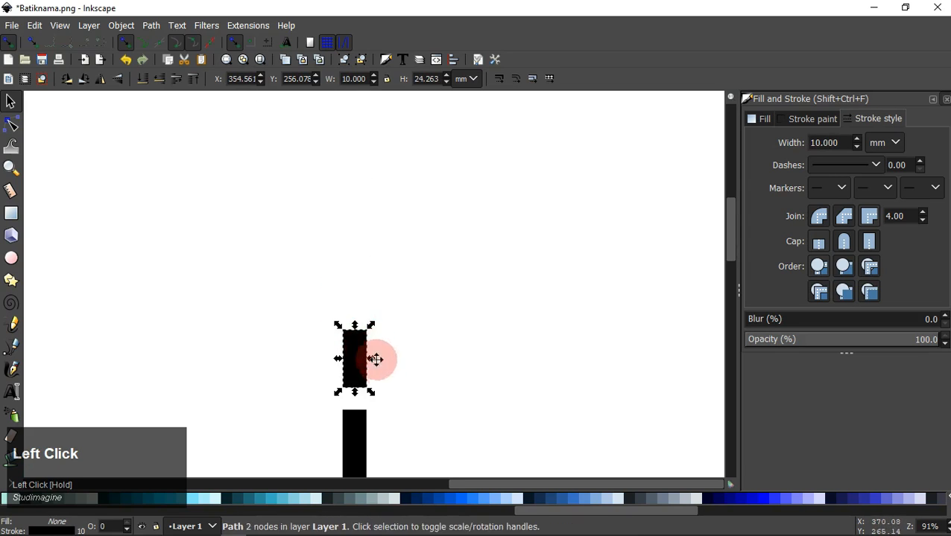
key("space")
scroll(325, 237, "down", 2, "ctrl")
left_click(328, 245)
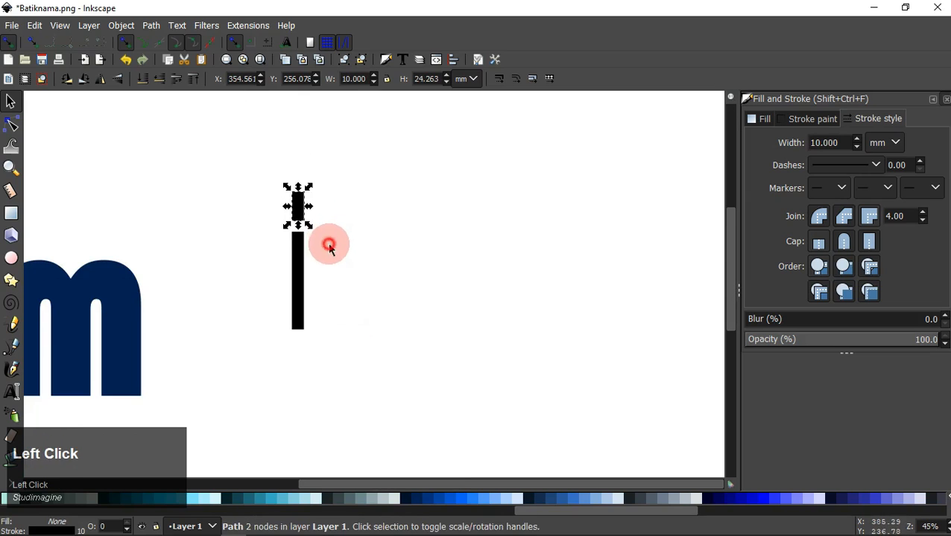
- Duplicate both line segments and rotate the copy clockwise about its lower end to form a V-shaped pair of chopsticks
left_click_drag(235, 153, 395, 397)
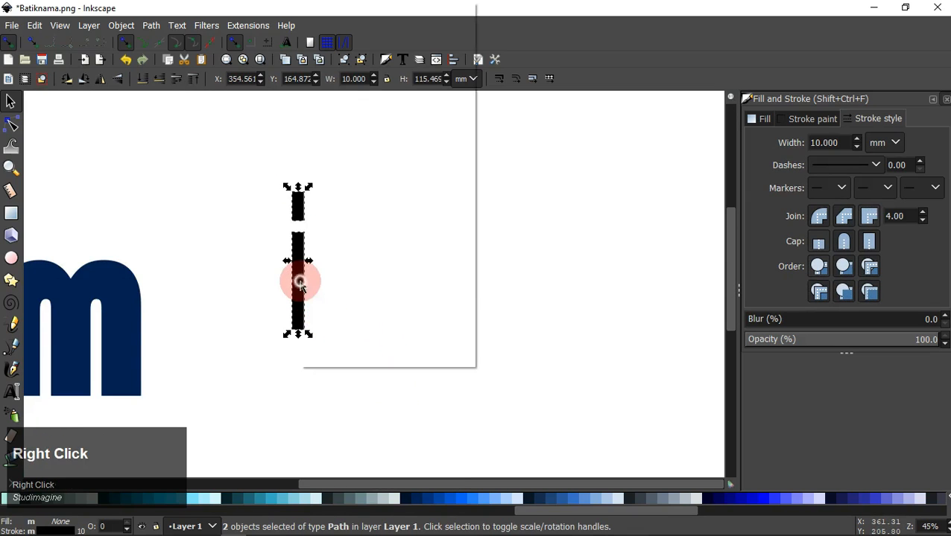
right_click(300, 283)
left_click(326, 117)
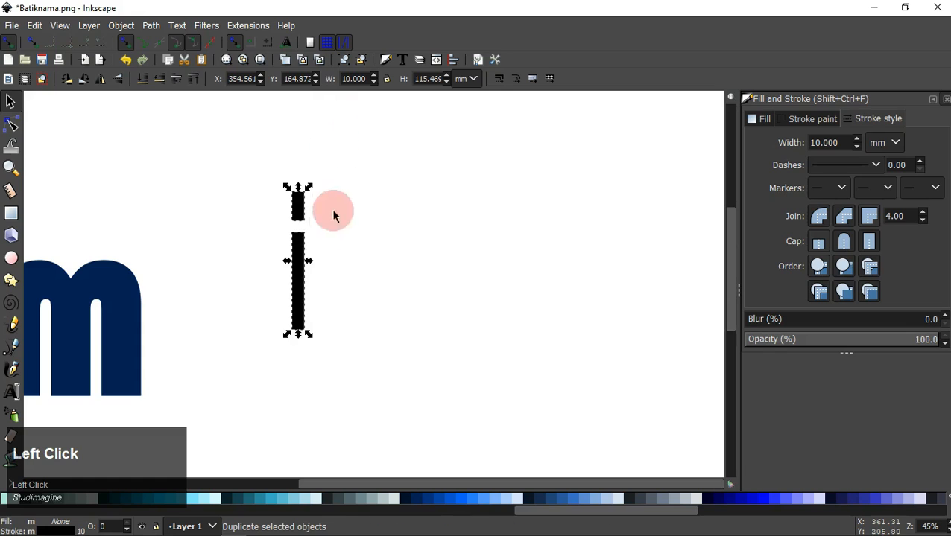
left_click(300, 267)
scroll(313, 203, "up", 1)
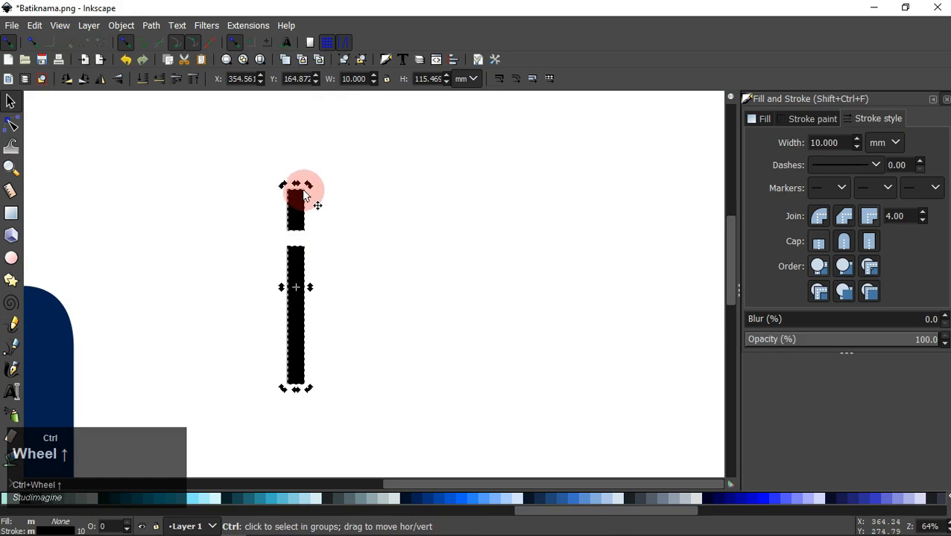
left_click_drag(316, 196, 336, 234)
left_click_drag(313, 265, 358, 281)
left_click(438, 266)
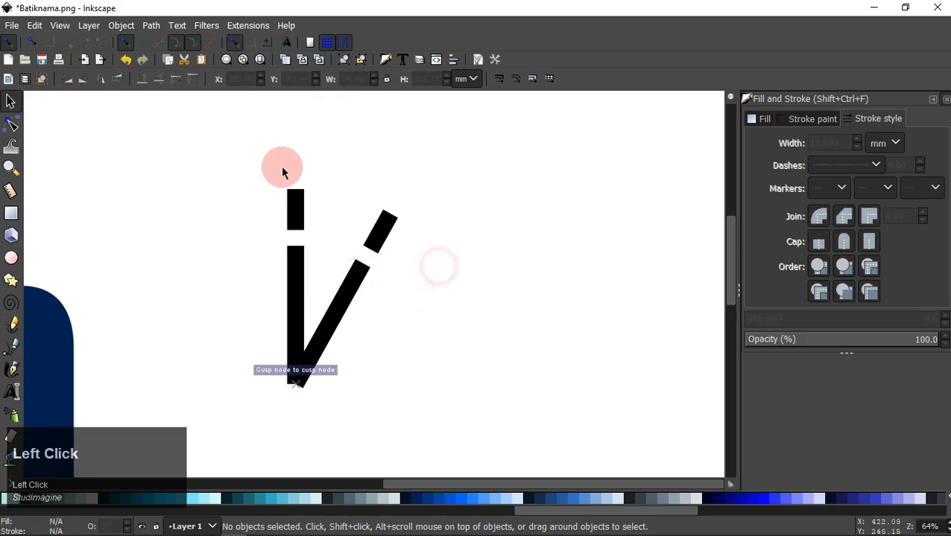
- Try to merge the four chopstick segments into one path, and undo the operation
left_click_drag(219, 133, 461, 395)
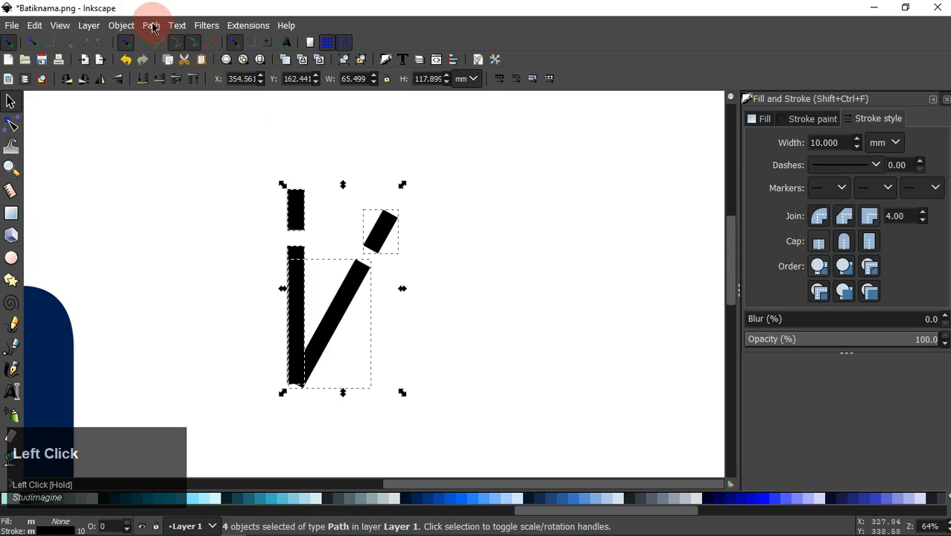
left_click(151, 25)
left_click(154, 140)
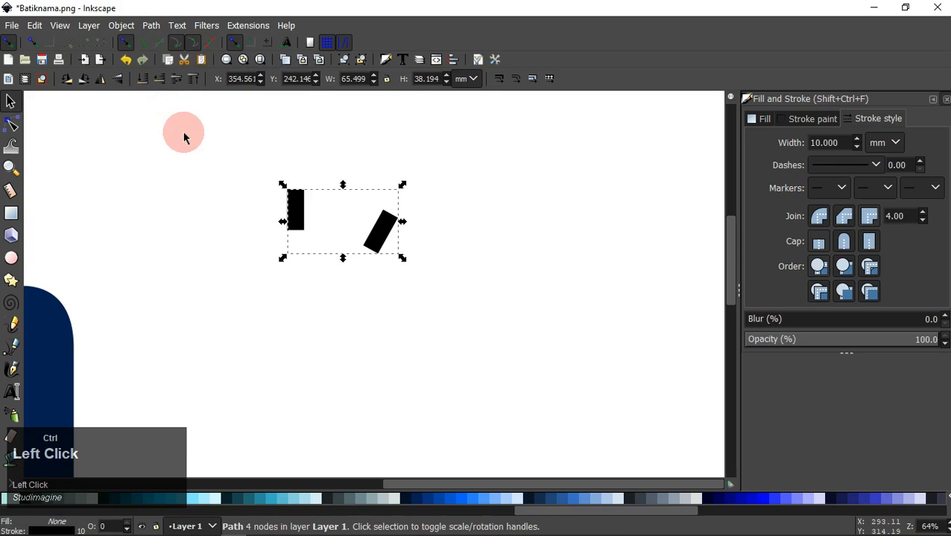
key("ctrl+z")
- Group the four chopstick segments and move the group onto the orange cup between the Y and M
left_click_drag(181, 117, 475, 443)
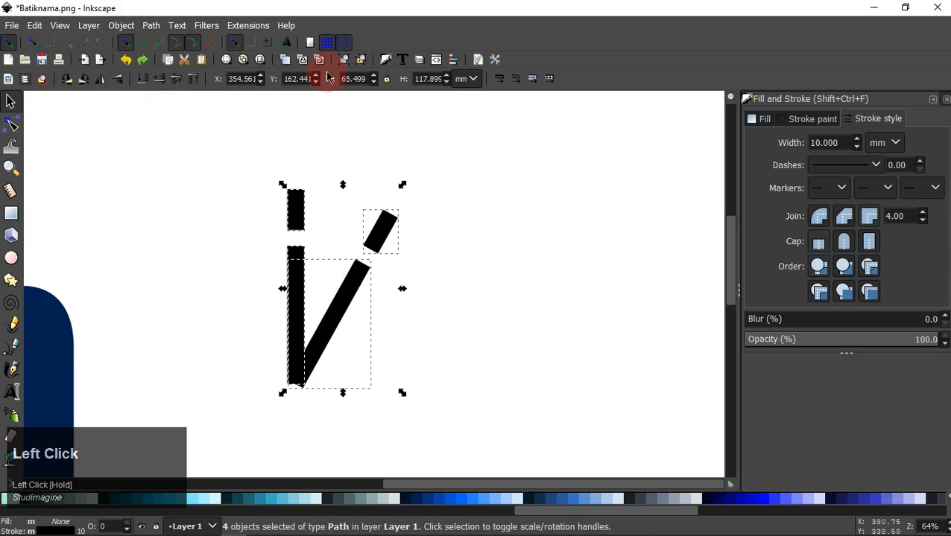
left_click(340, 64)
key("space")
left_click_drag(596, 271, 145, 185)
key("space")
left_click_drag(445, 262, 355, 347)
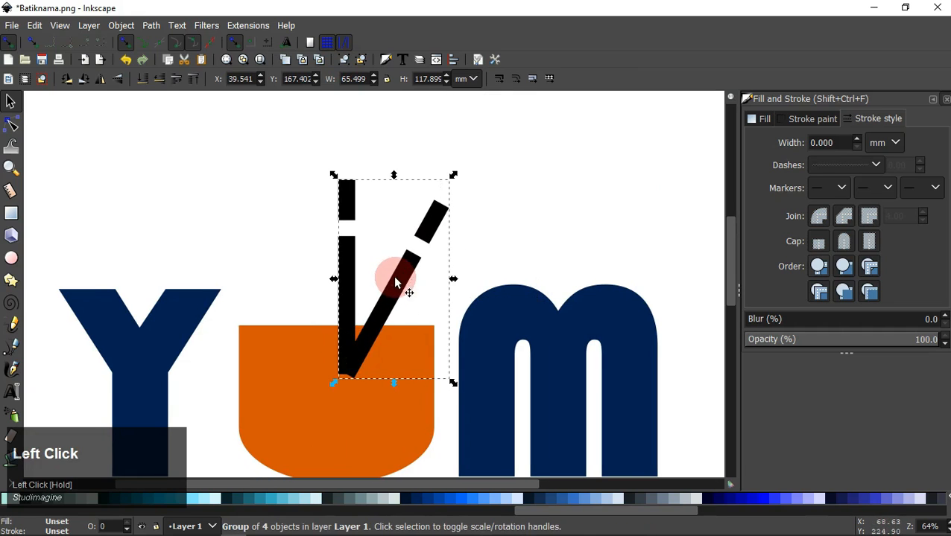
- Tilt the chopsticks group clockwise, shift it over the cup's rim, and scale it proportionally to about 67 × 86 mm
left_click(394, 278)
left_click_drag(449, 176, 459, 204)
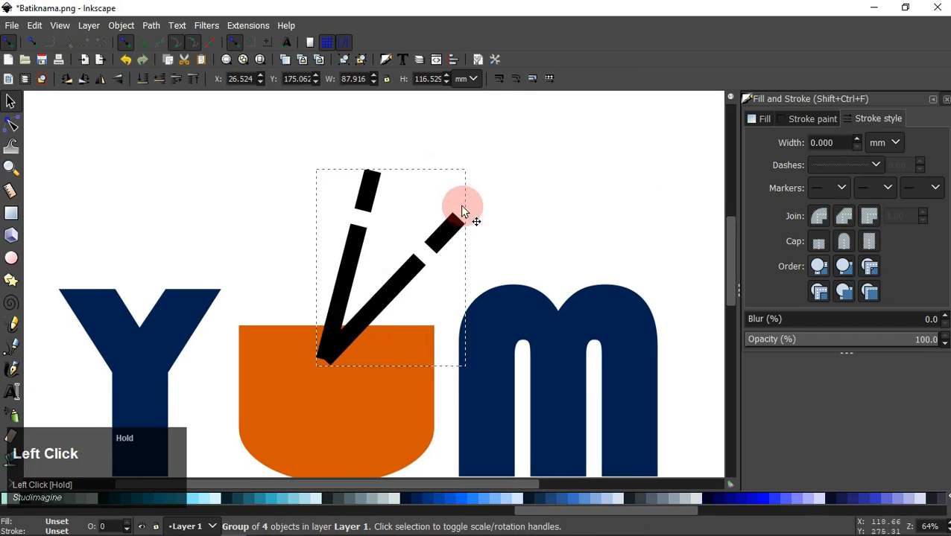
left_click_drag(400, 295, 400, 315)
left_click_drag(393, 388, 392, 364)
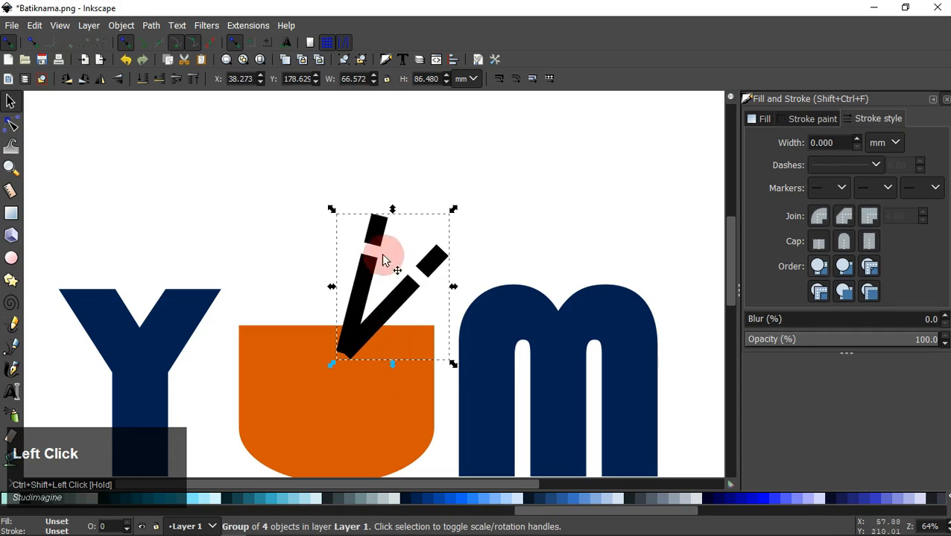
- Send the chopsticks group behind the orange cup and deselect it
left_click(140, 79)
left_click(212, 201)
scroll(384, 352, "down", 1, "ctrl")
scroll(384, 352, "down", 1, "ctrl")
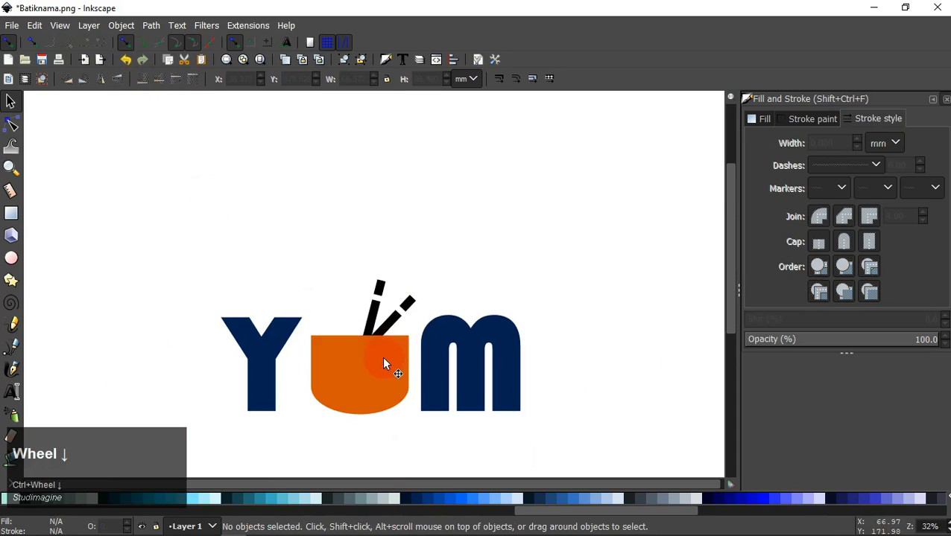
- Duplicate the Y, orange cup and M together, and place the copies straight below the first word without the chopsticks
key("space")
left_click(335, 325)
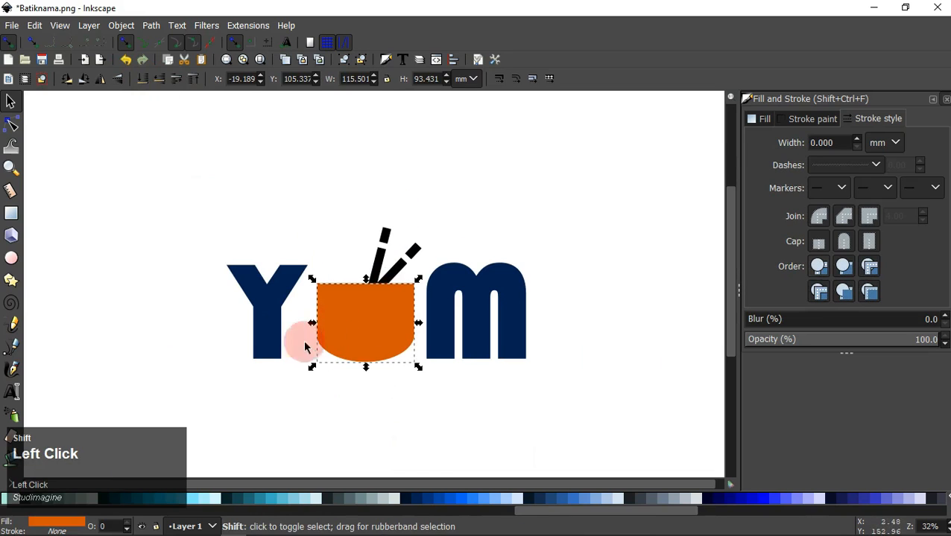
left_click(265, 339, "shift")
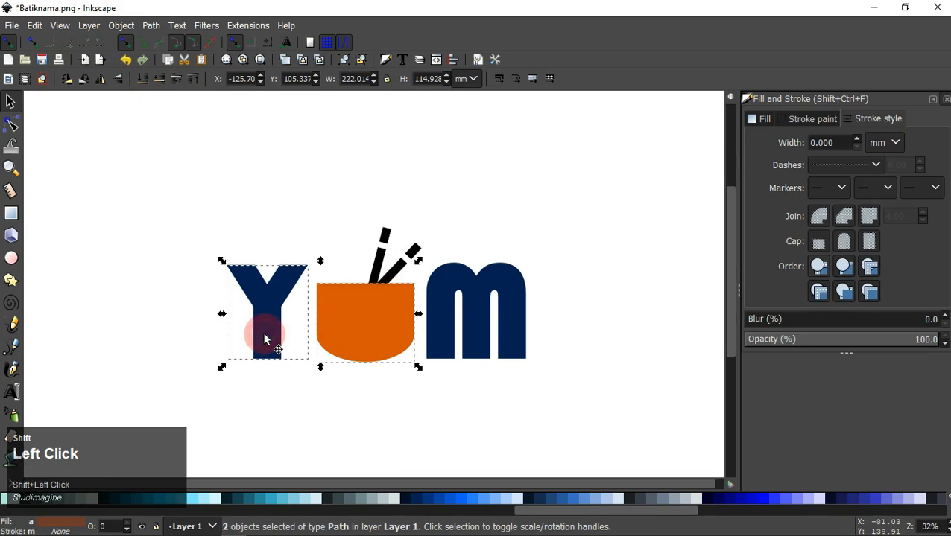
right_click(436, 322)
left_click(458, 115)
left_click(407, 325, "ctrl")
left_click_drag(407, 325, 407, 433)
left_click(588, 397)
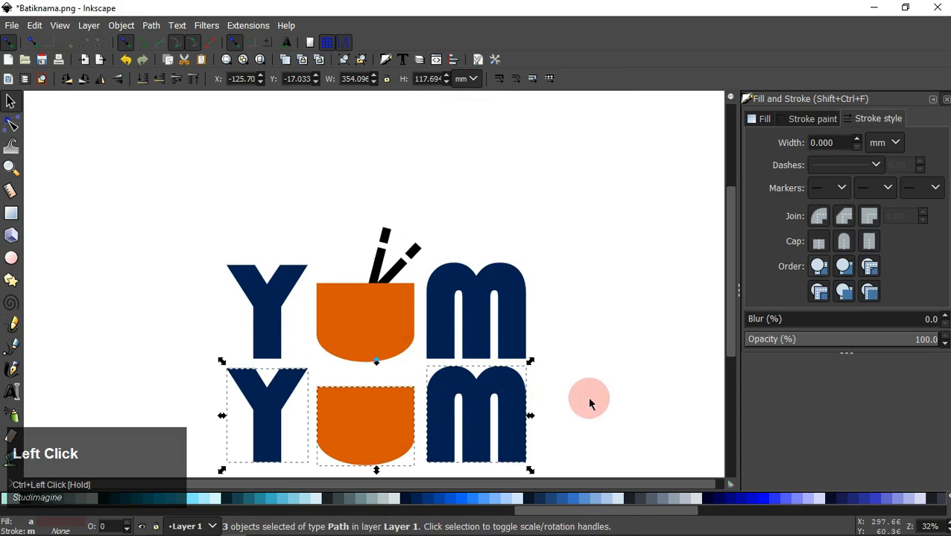
- Add the text "SPECIAL NOODLE" in Bauhaus 93 in the empty area below the second YUM
key("space")
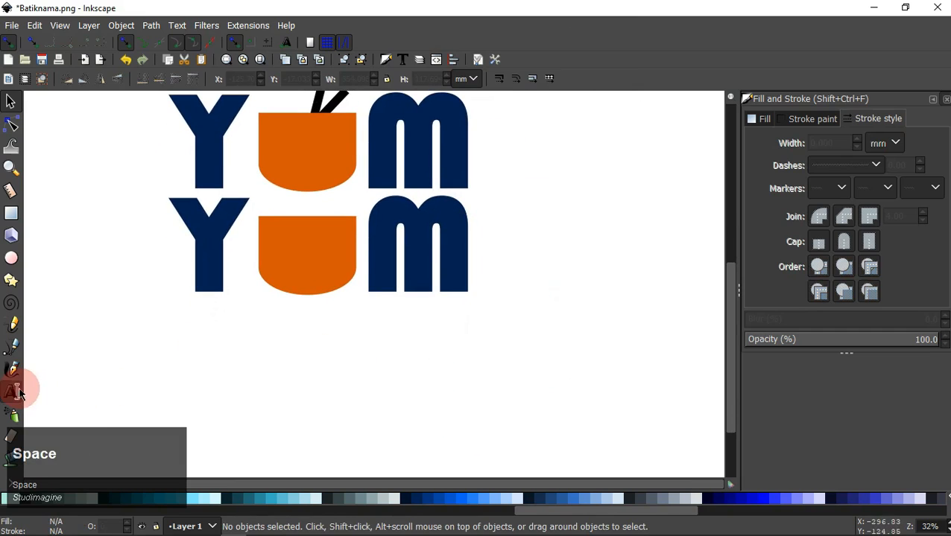
left_click(12, 391)
left_click(324, 361)
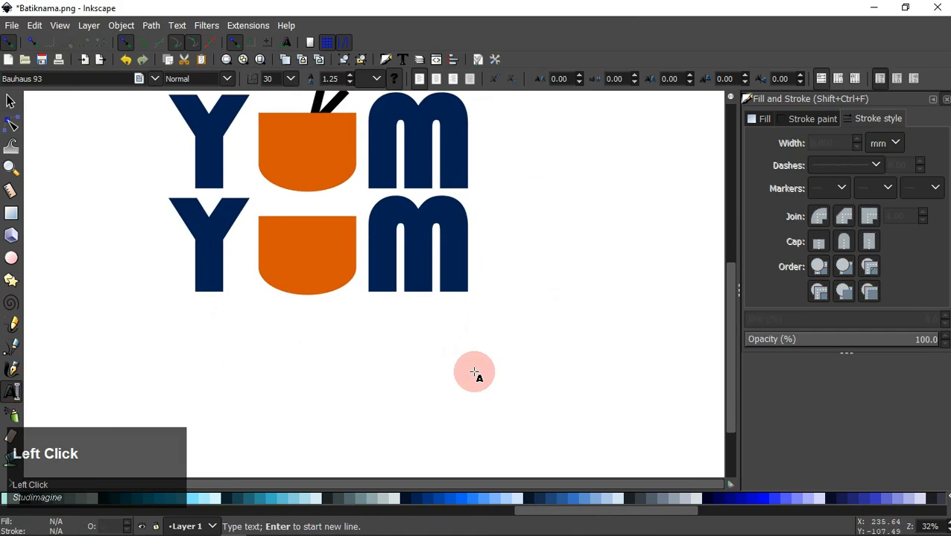
type("SPECIAL NOODLE")
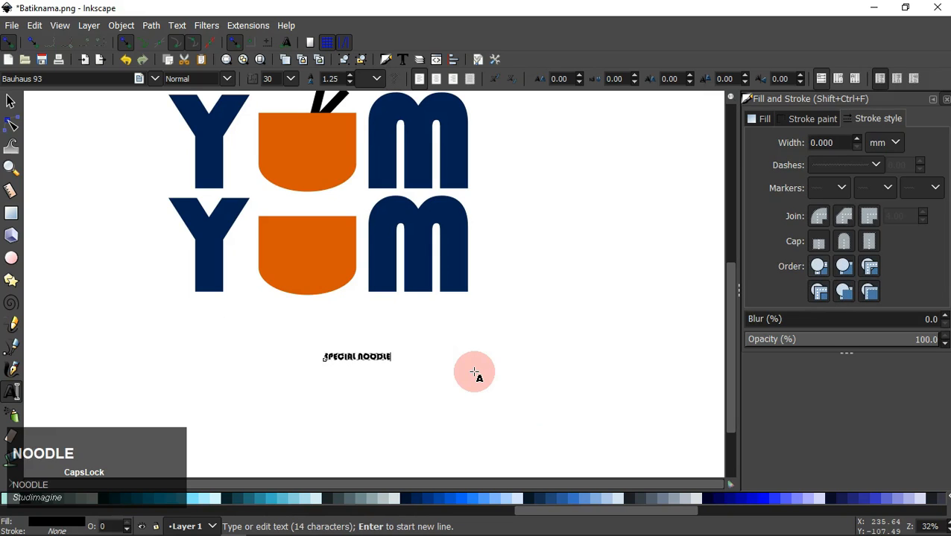
key("Caps_Lock")
- Fill the SPECIAL NOODLE text with teal, scale it to about 284 × 27 mm, and align it under the second YUM's right edge
left_click(10, 102)
mouse_move(358, 366)
left_mouse_down()
mouse_move(356, 355)
mouse_move(361, 375)
left_mouse_up()
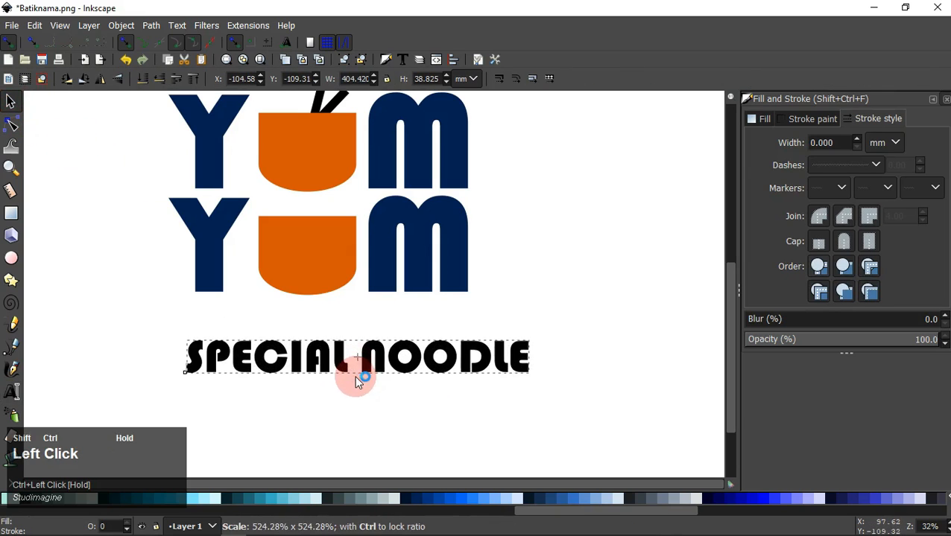
left_click(252, 497)
left_click_drag(356, 382, 332, 322)
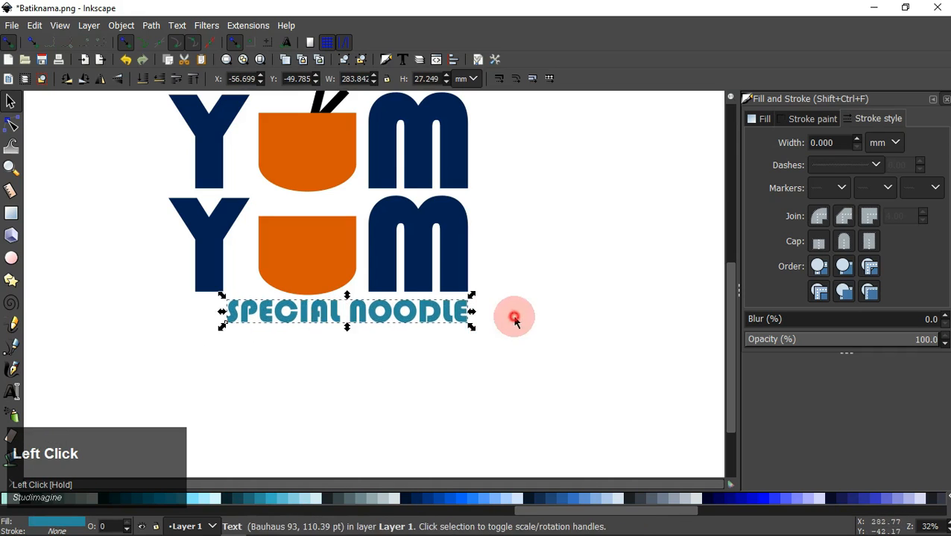
left_click(388, 265)
- Close the Fill and Stroke dialog and centre the complete logo in view
key("space")
left_click_drag(388, 265, 420, 344)
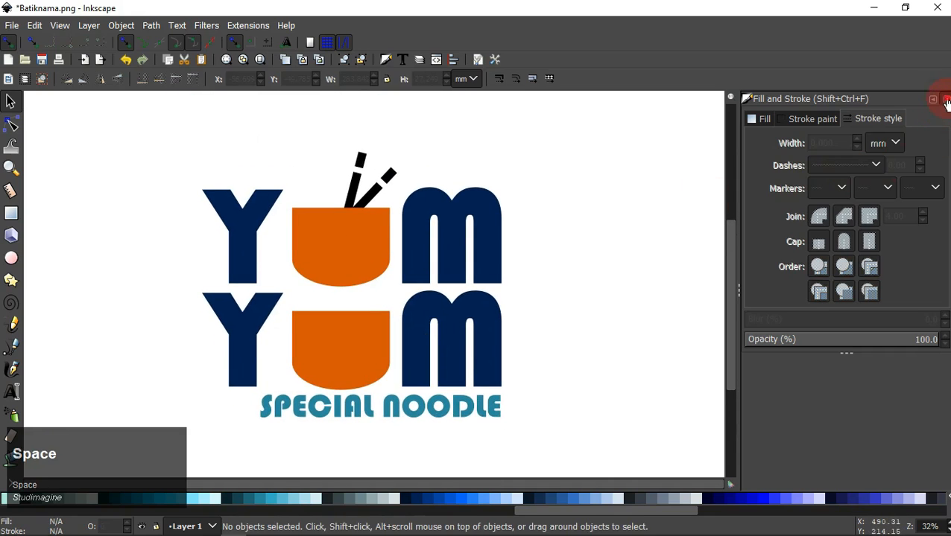
left_click(946, 99)
key("space")
left_click_drag(568, 208, 654, 196)
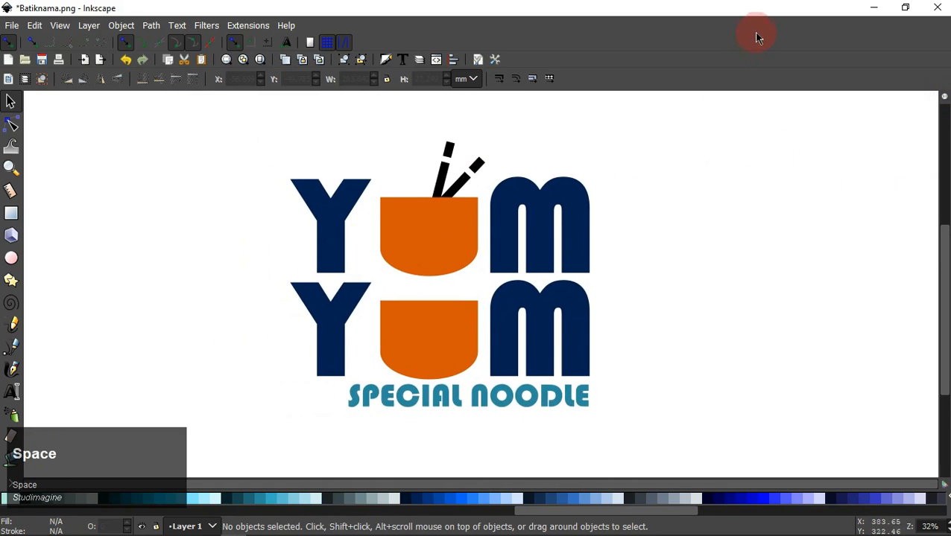